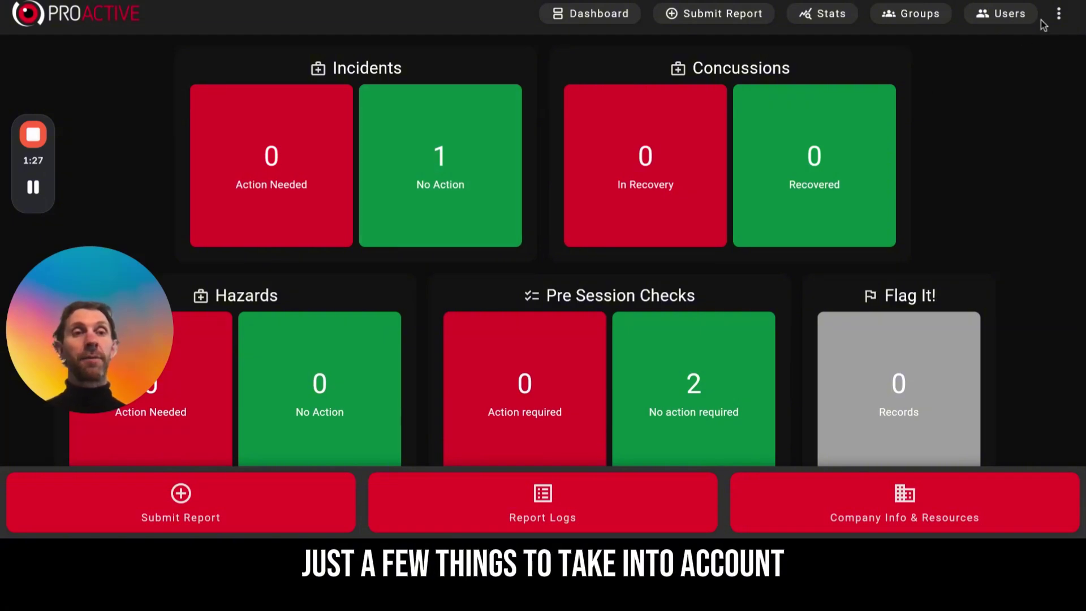
- Open the company settings to review the available information, document, MEAP and Flag It! options, and return to the dashboard
click(1058, 13)
click(975, 63)
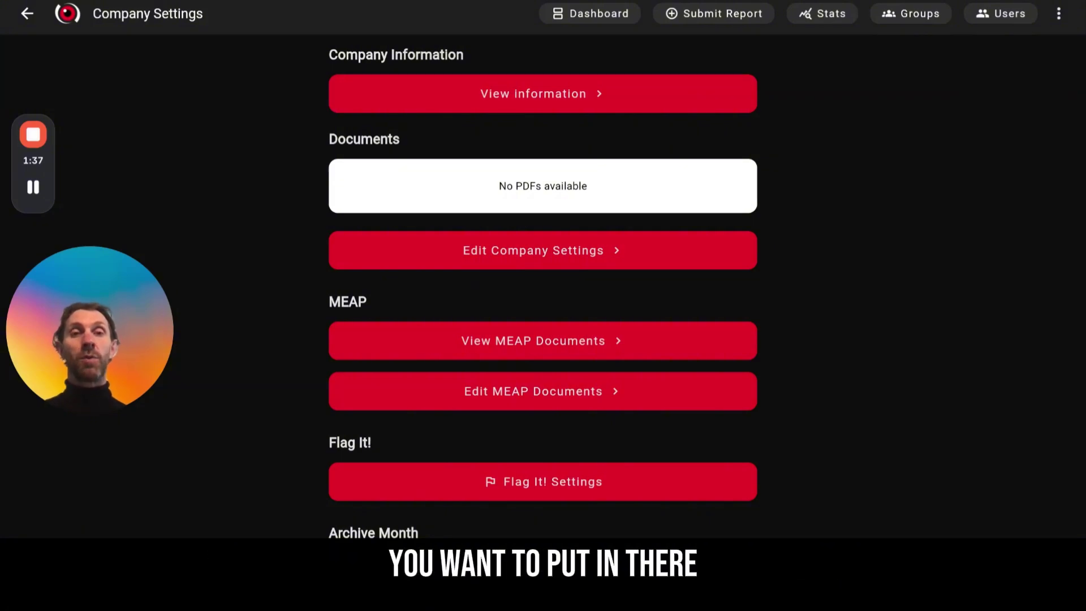
click(27, 14)
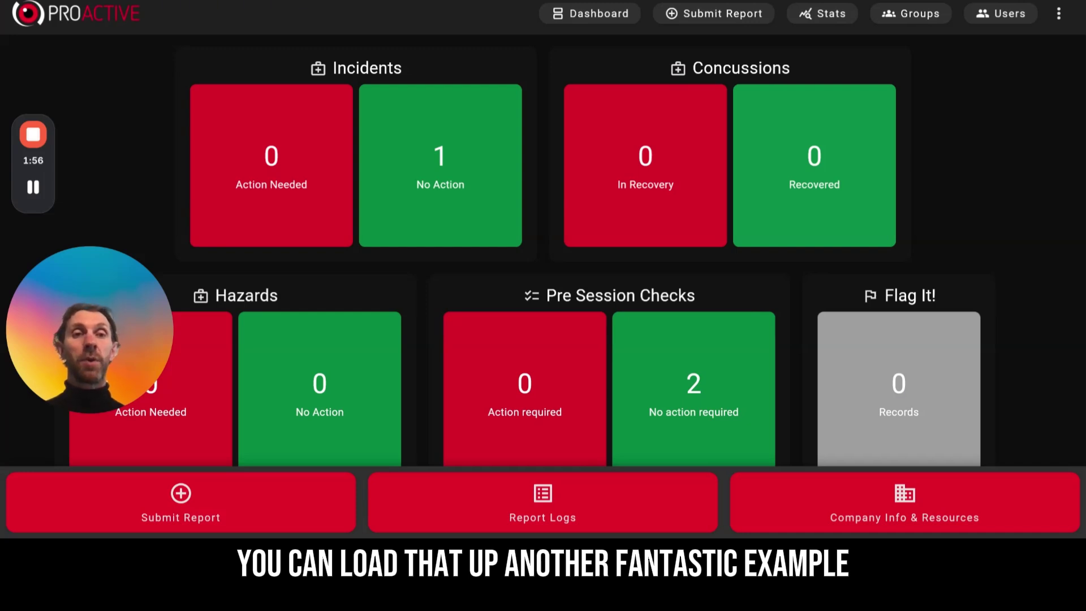
- View the groups page and the users page with its blank Add User form, and return to the dashboard
click(912, 20)
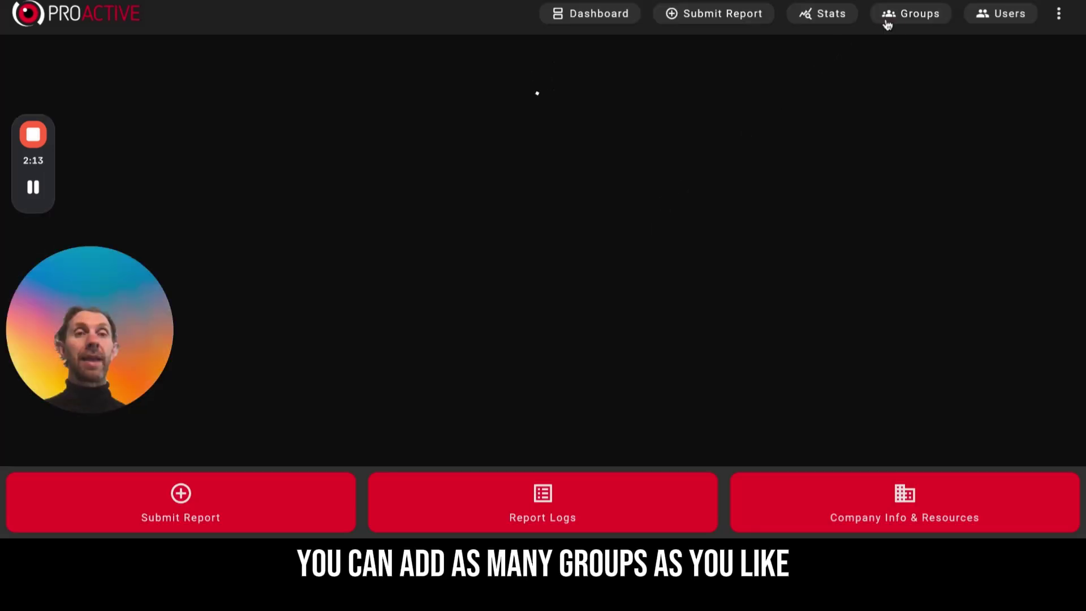
click(989, 17)
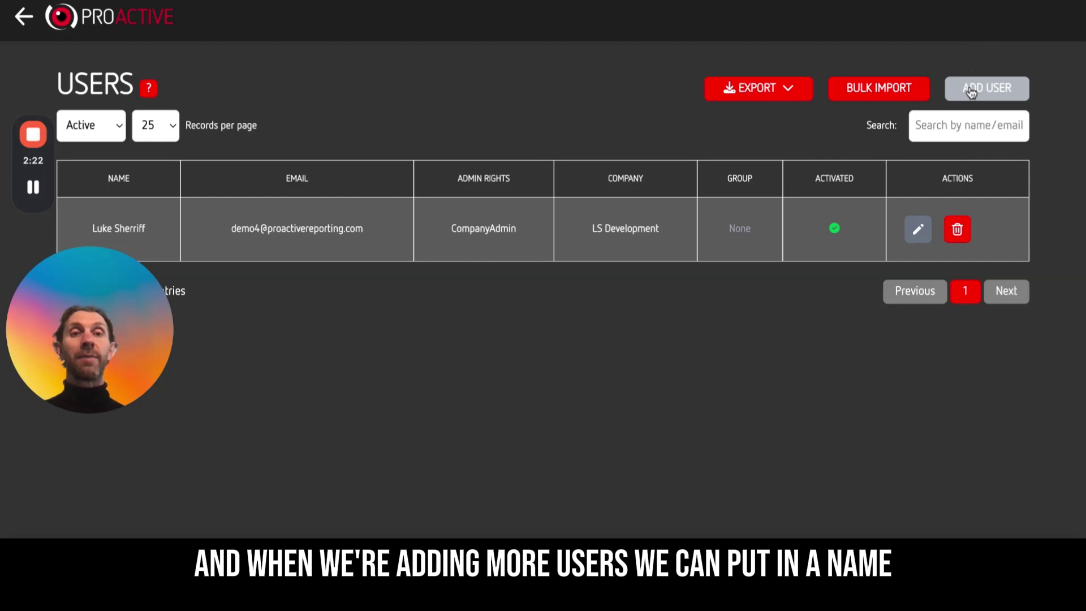
click(971, 92)
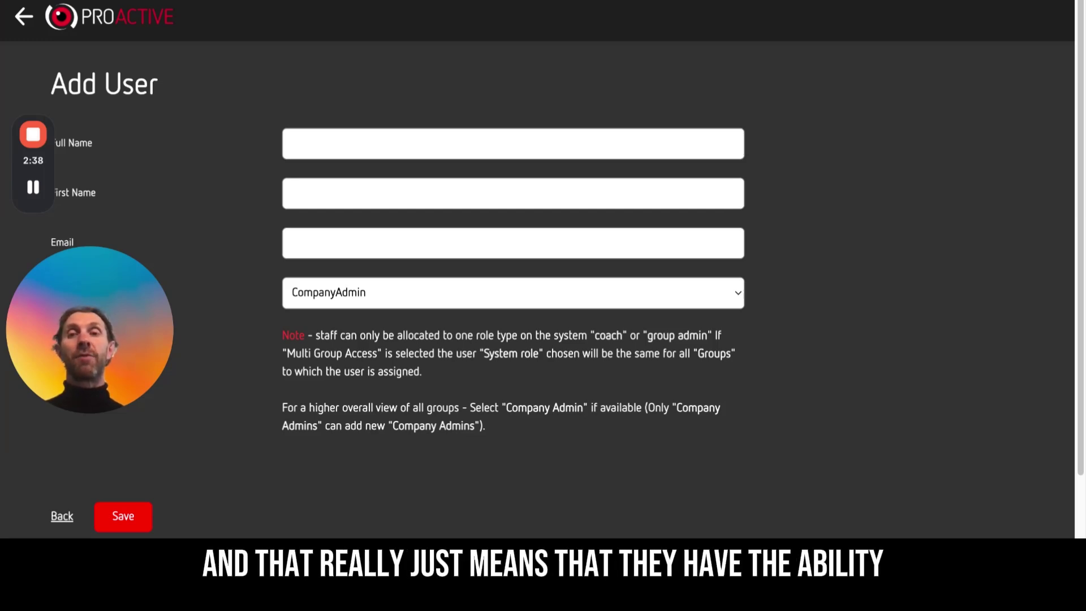
click(25, 18)
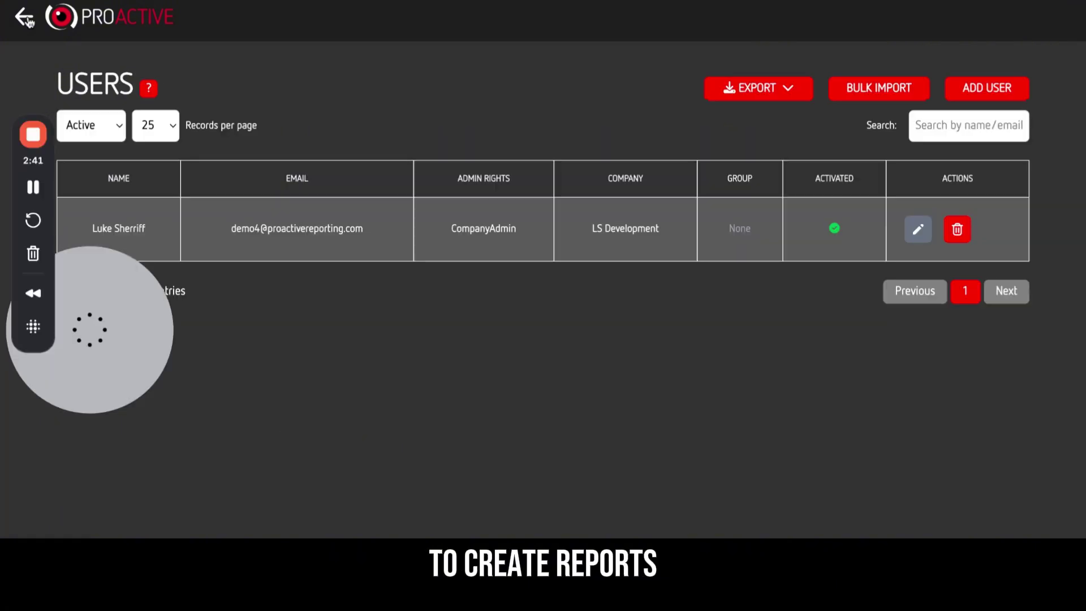
click(27, 20)
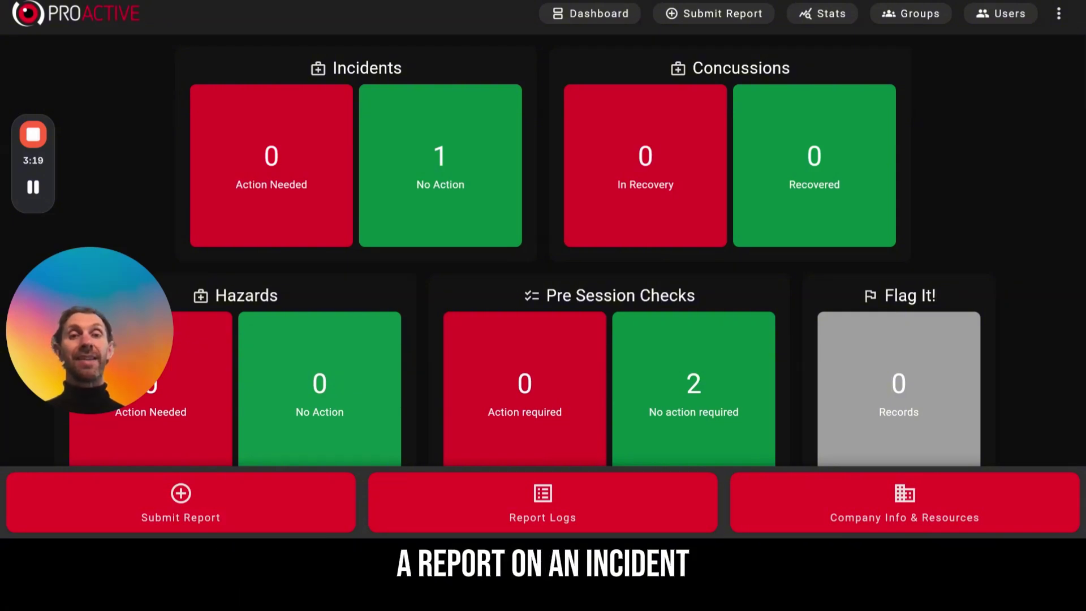
- Start a new Pre Session Check report with the check dated 22 April 2026 at 4:15 PM
click(704, 18)
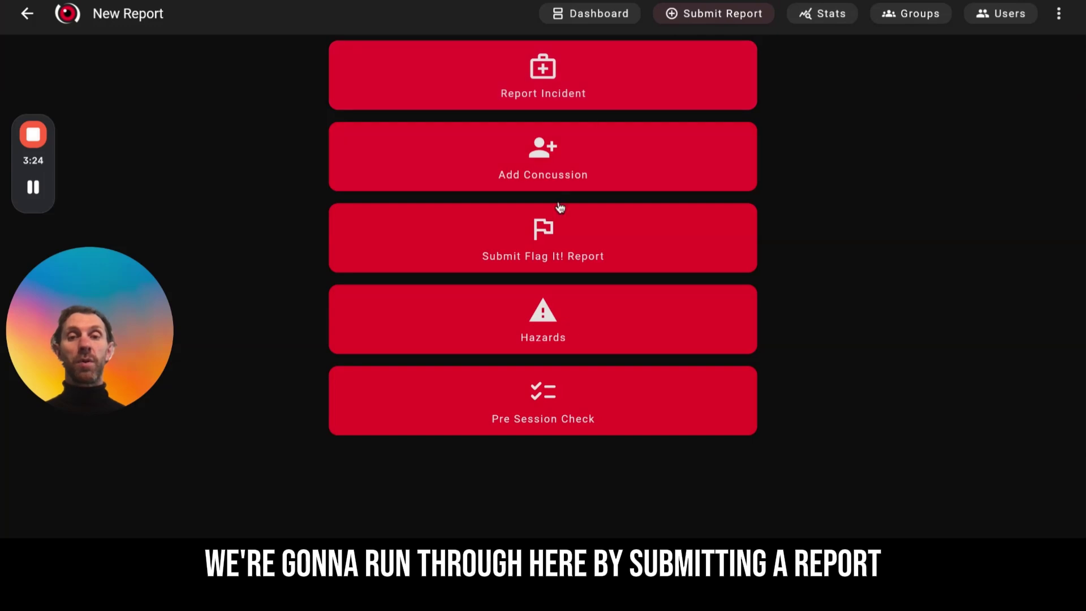
click(531, 396)
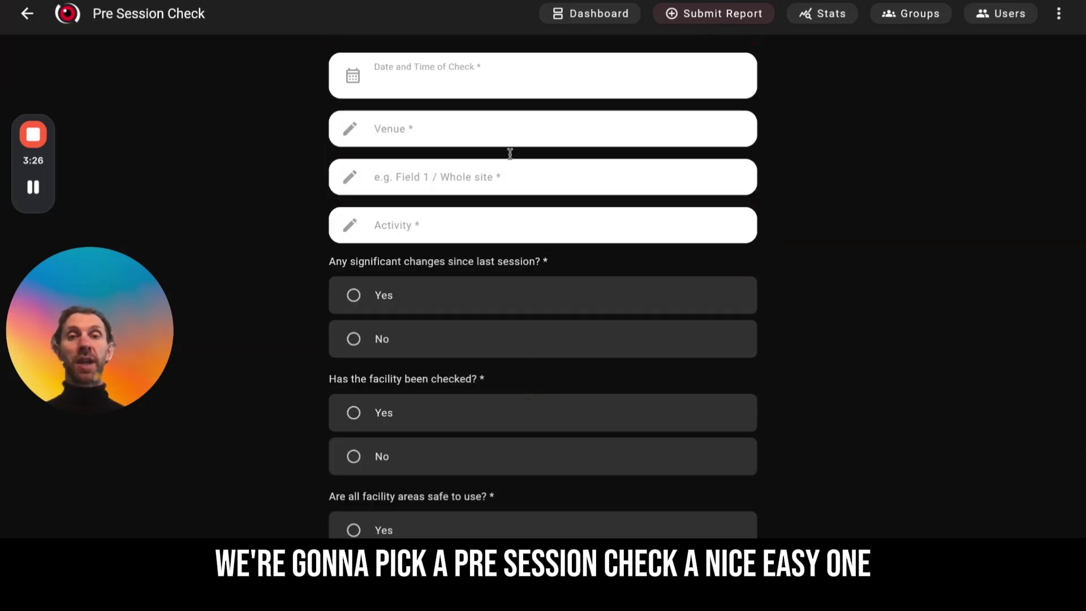
click(514, 92)
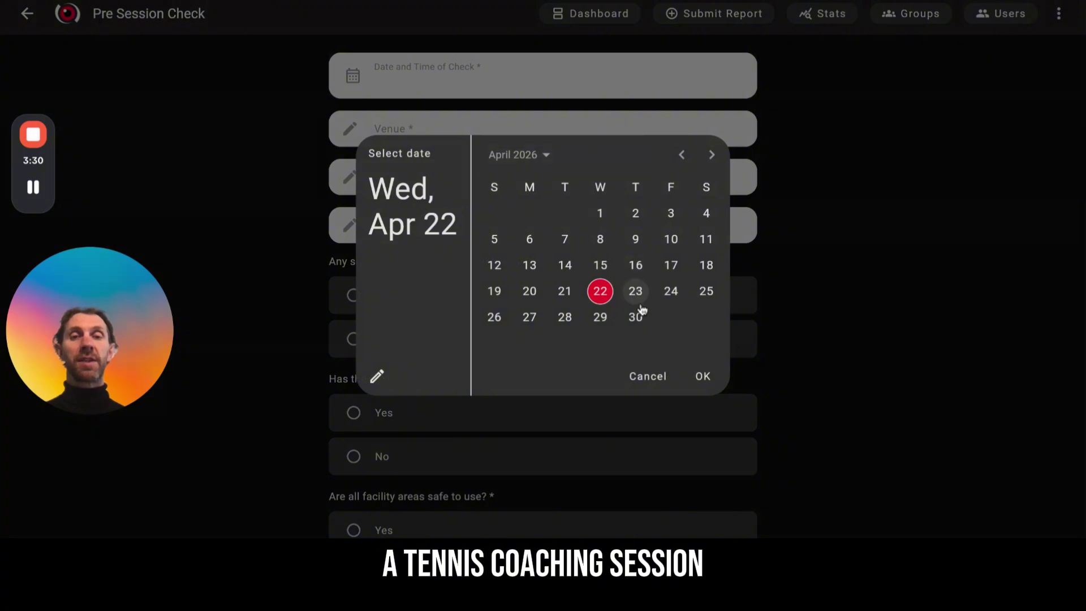
click(702, 381)
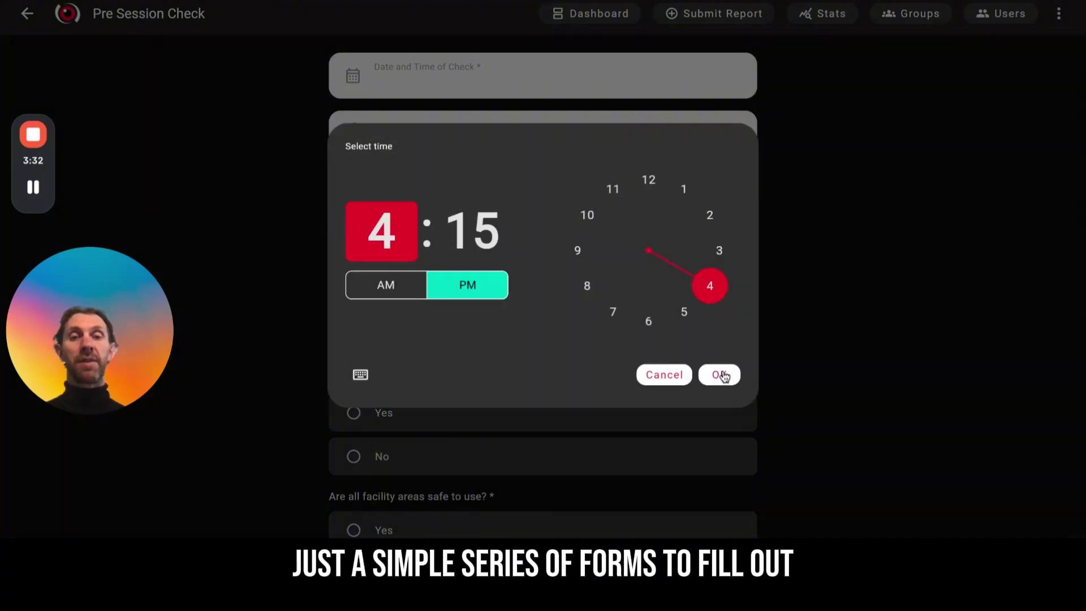
click(720, 374)
- Enter "Tennis courts" as the venue, "Court 1" as the specific location and "Training" as the activity
click(561, 130)
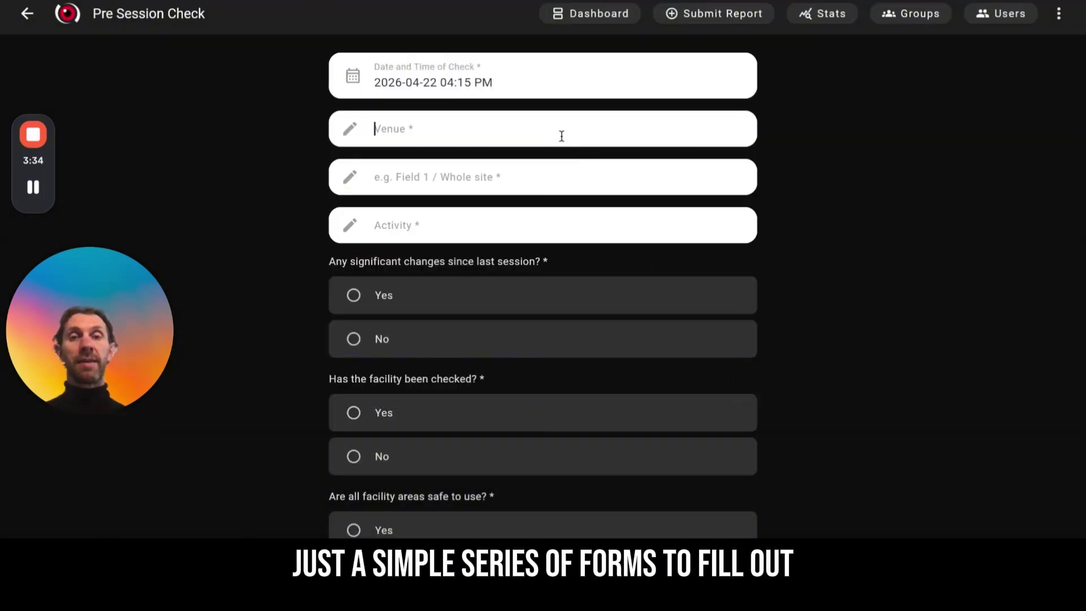
text(Tenn)
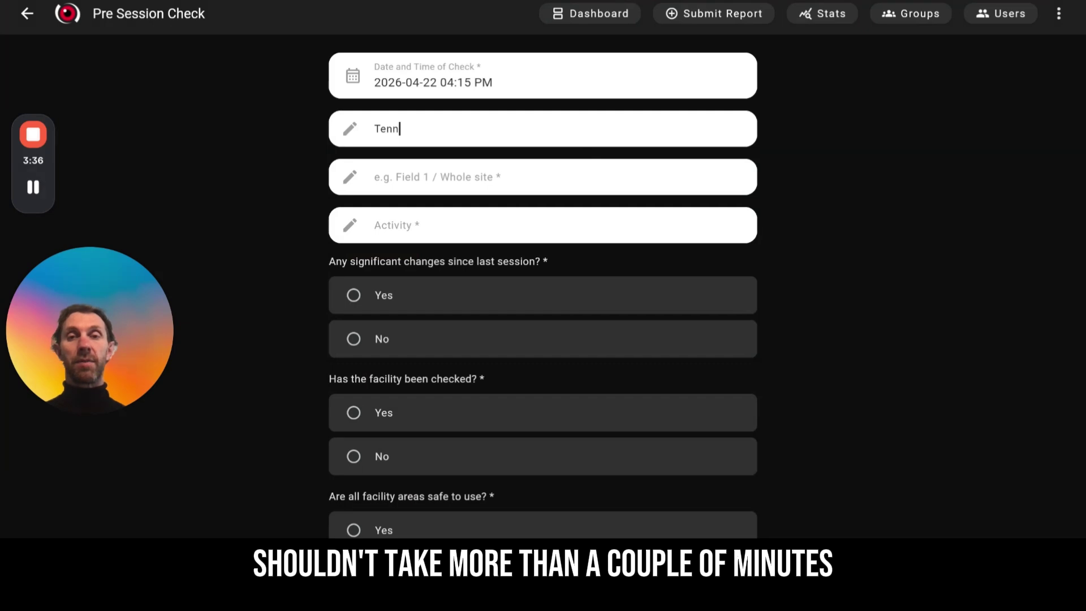
text(is courts)
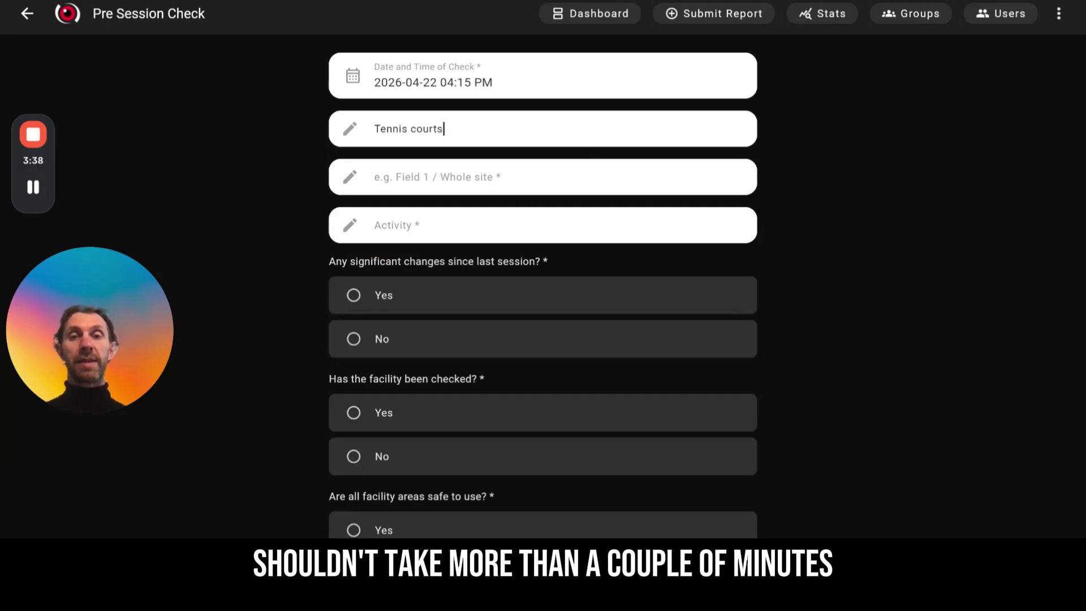
key(Tab)
text(Court)
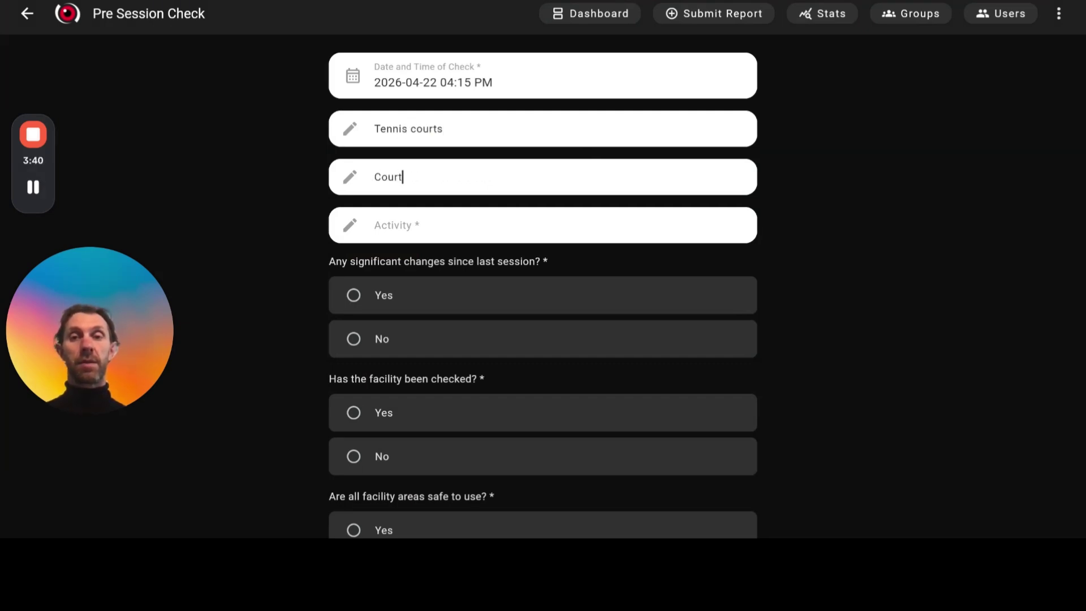
key(Tab)
click(531, 172)
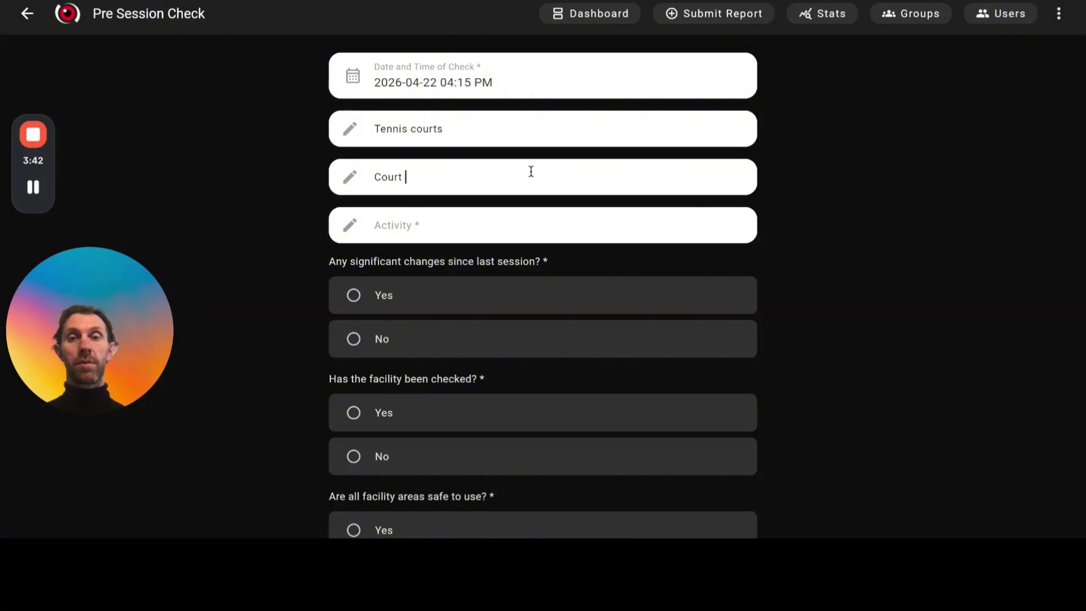
text(1)
click(452, 223)
text(Tr)
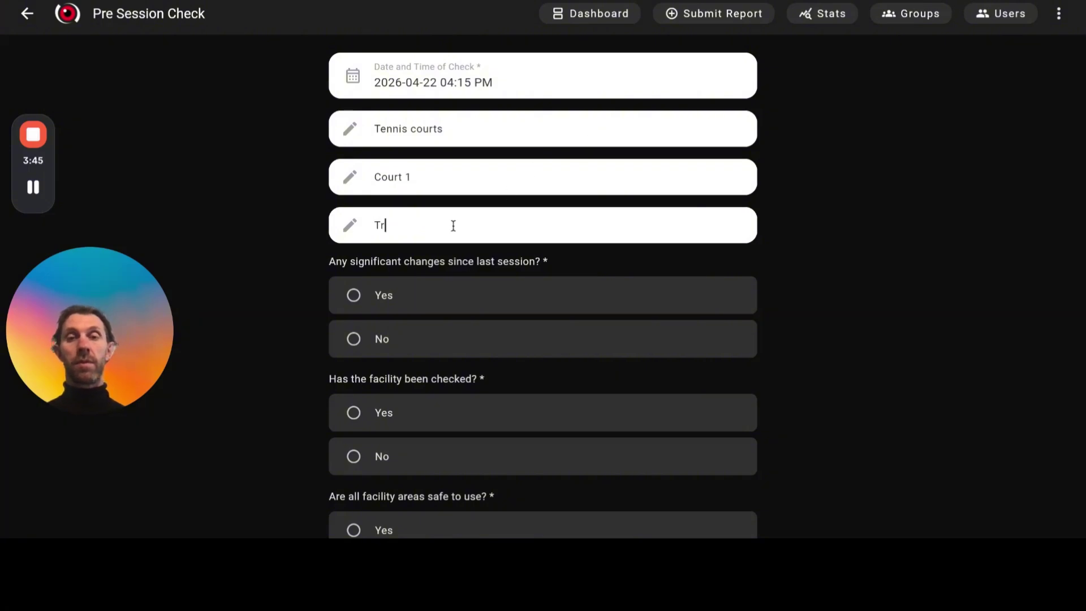
text(aining)
- Answer Yes to significant changes since the last session and enter the note "Courts have been repainted"
scroll(452, 299, down, 1)
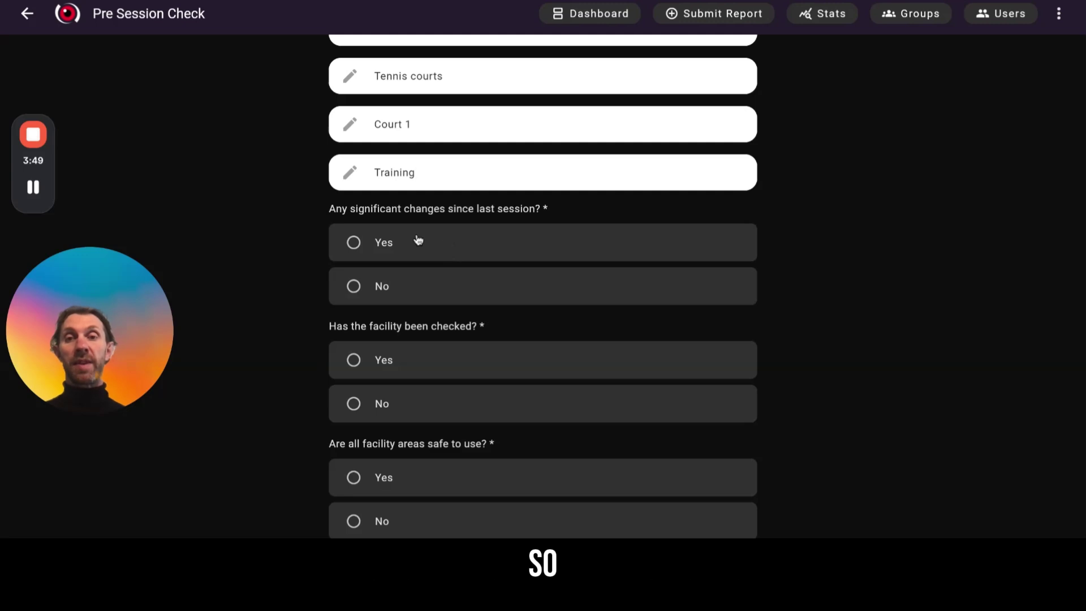
click(355, 242)
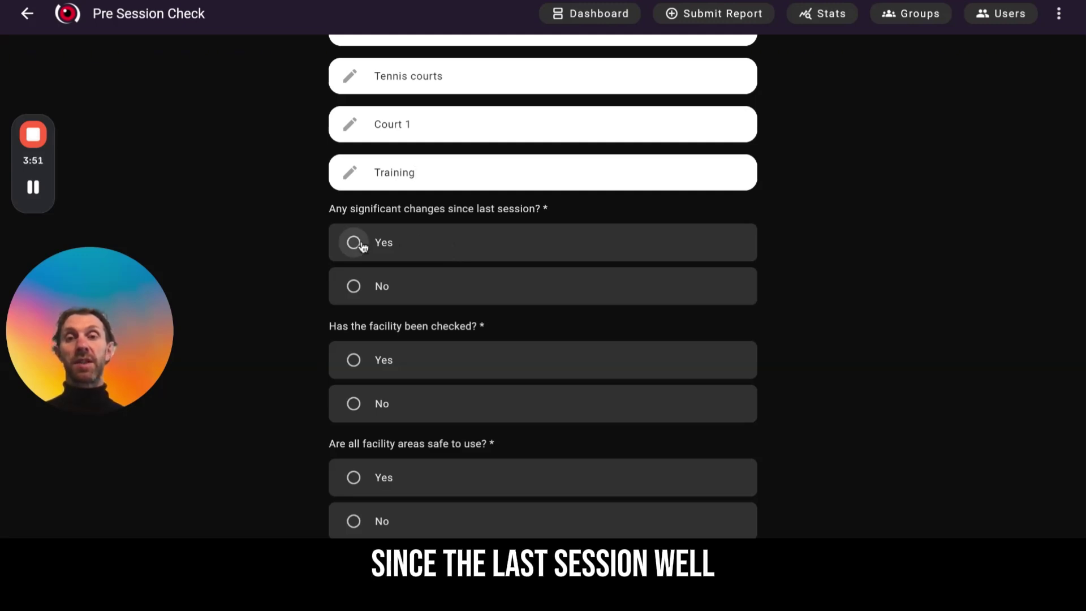
click(405, 344)
text(Cour)
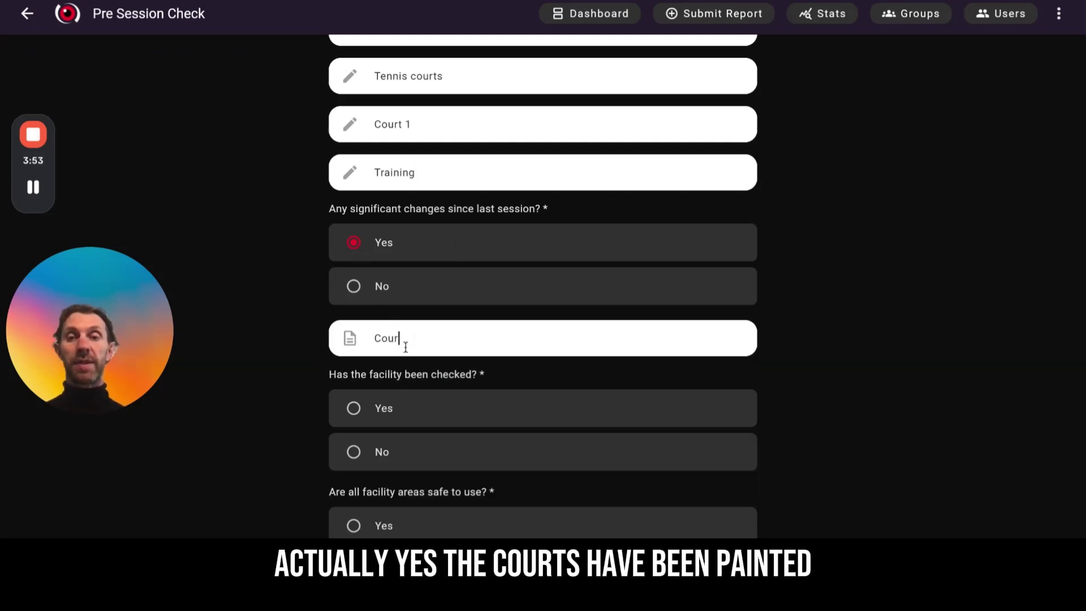
text(ts have been)
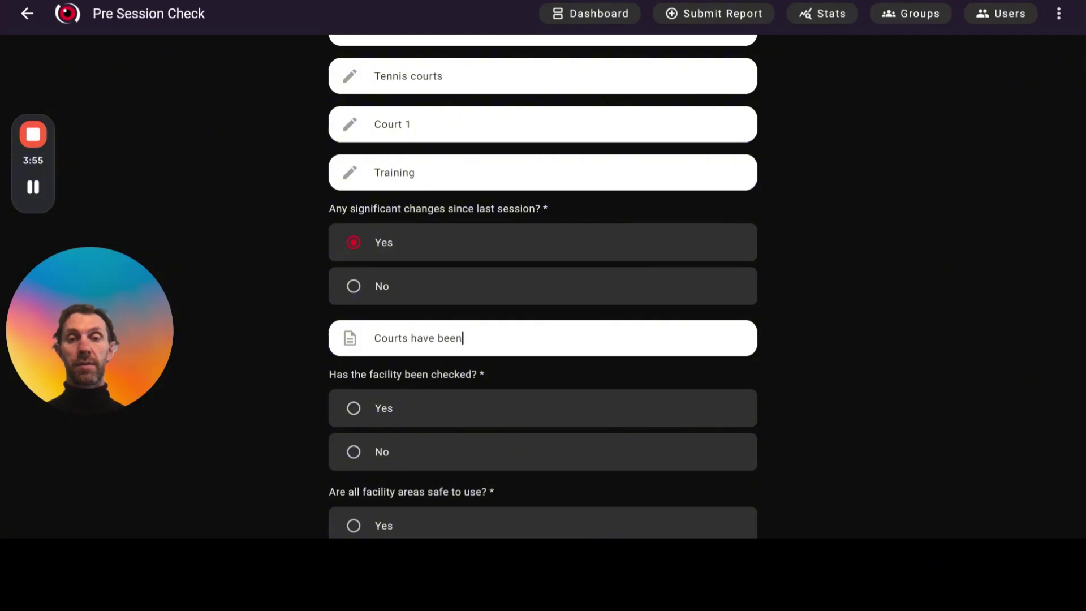
text( repainteed)
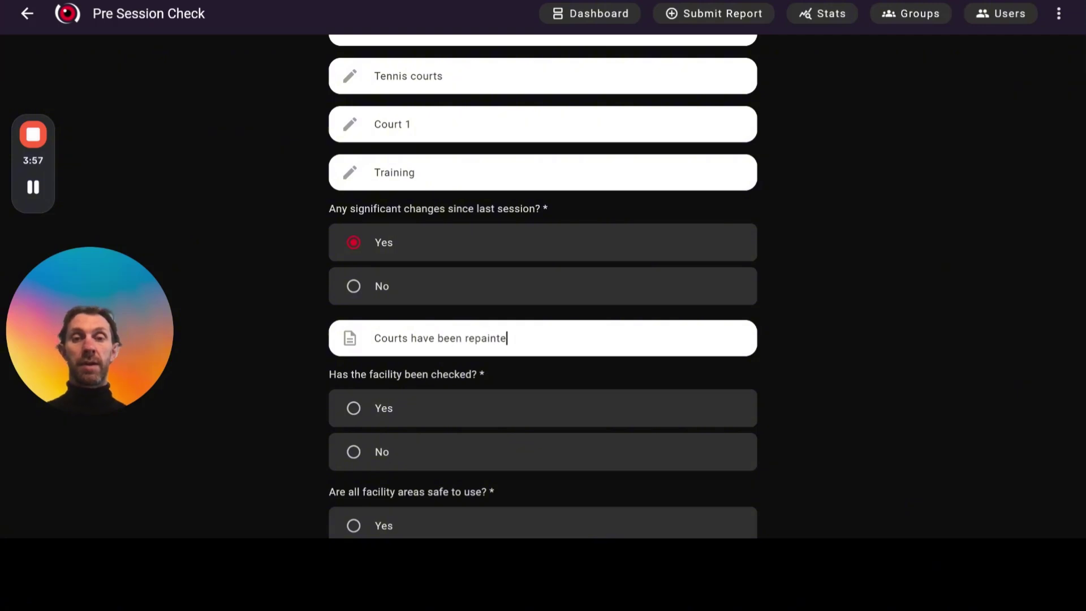
key(BackSpace)
key(BackSpace)
text(d)
- Answer Yes to the facility having been checked and to all facility areas being safe to use
scroll(380, 332, down, 3)
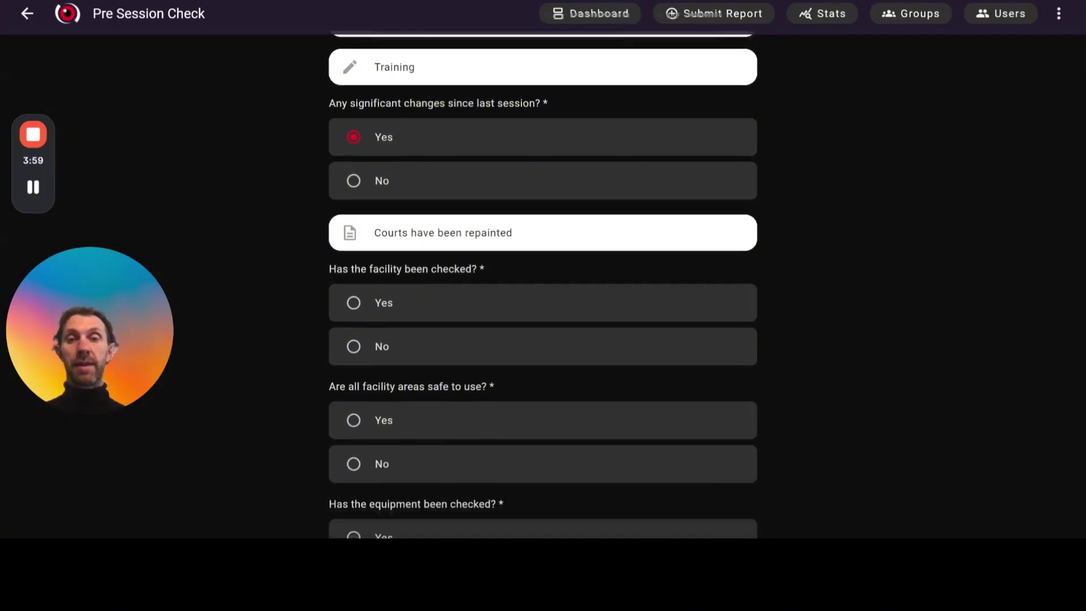
click(356, 269)
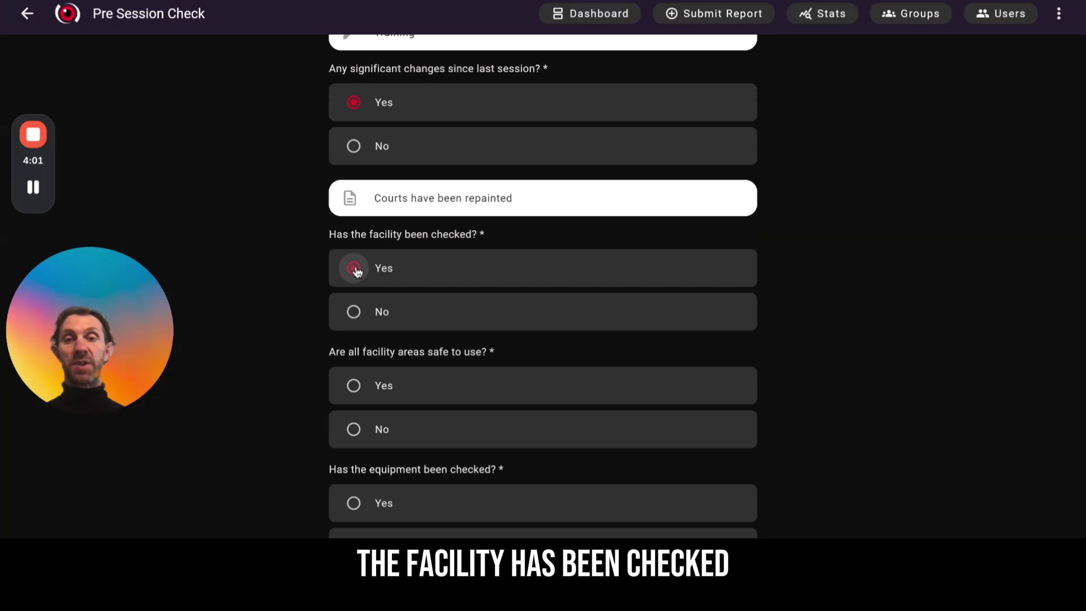
scroll(358, 273, down, 2)
scroll(356, 261, down, 1)
click(355, 245)
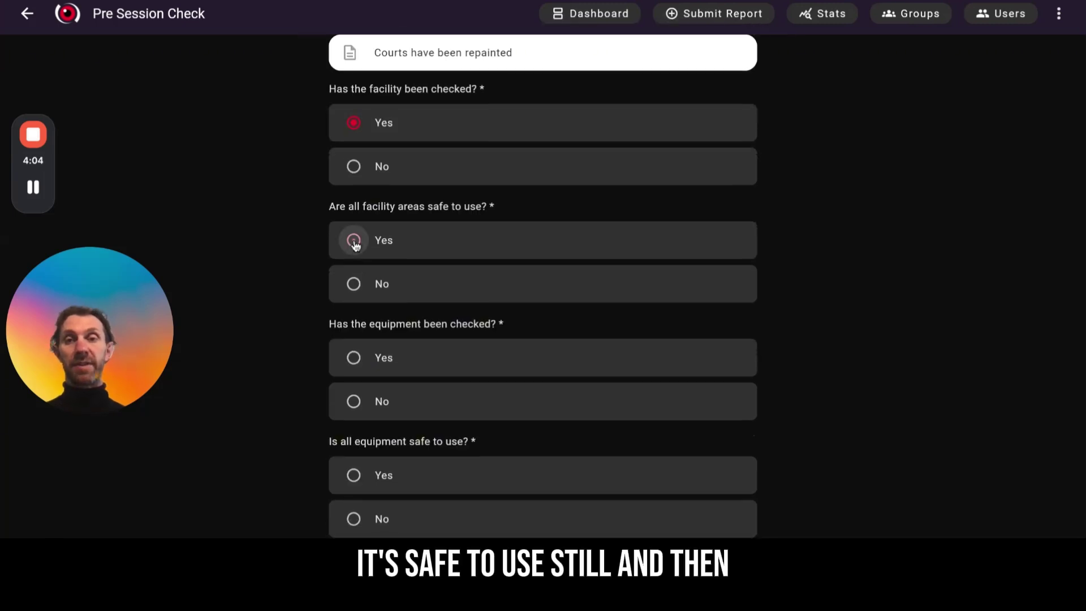
- Answer Yes to the equipment having been checked and to all equipment being safe to use
scroll(356, 245, down, 1)
scroll(355, 245, down, 2)
click(354, 243)
scroll(354, 243, down, 1)
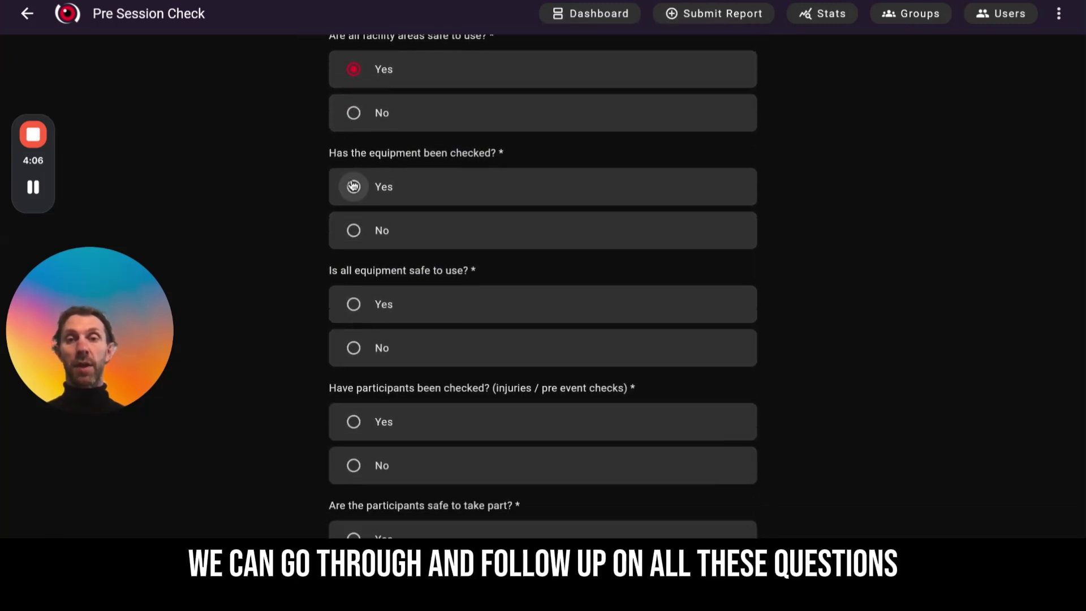
click(354, 304)
- Answer Yes to participants having been checked and to the participants being safe to take part
scroll(354, 306, down, 3)
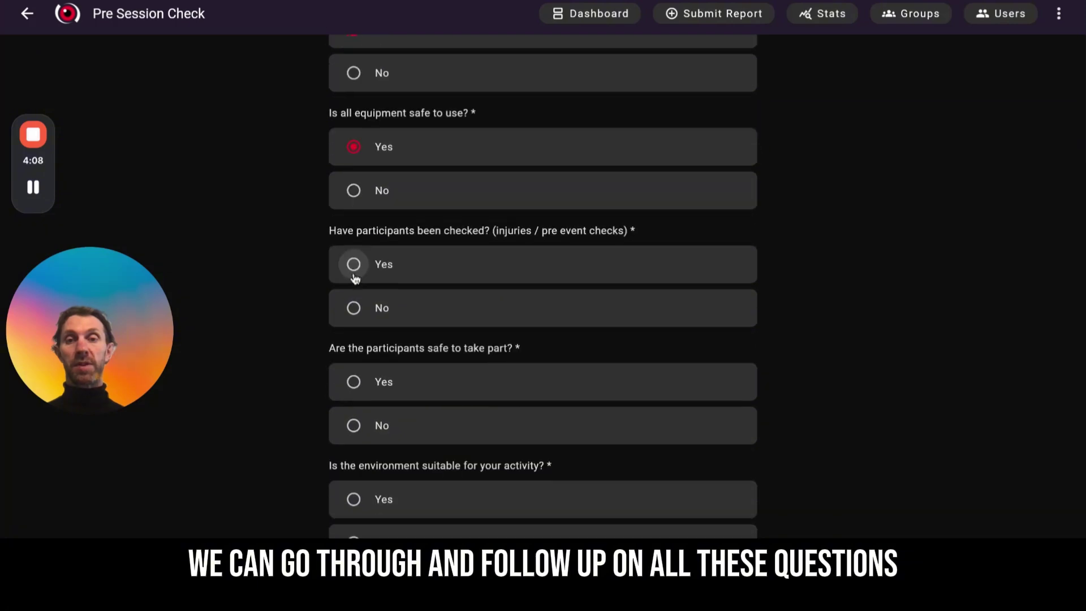
click(354, 264)
scroll(354, 260, down, 3)
click(354, 207)
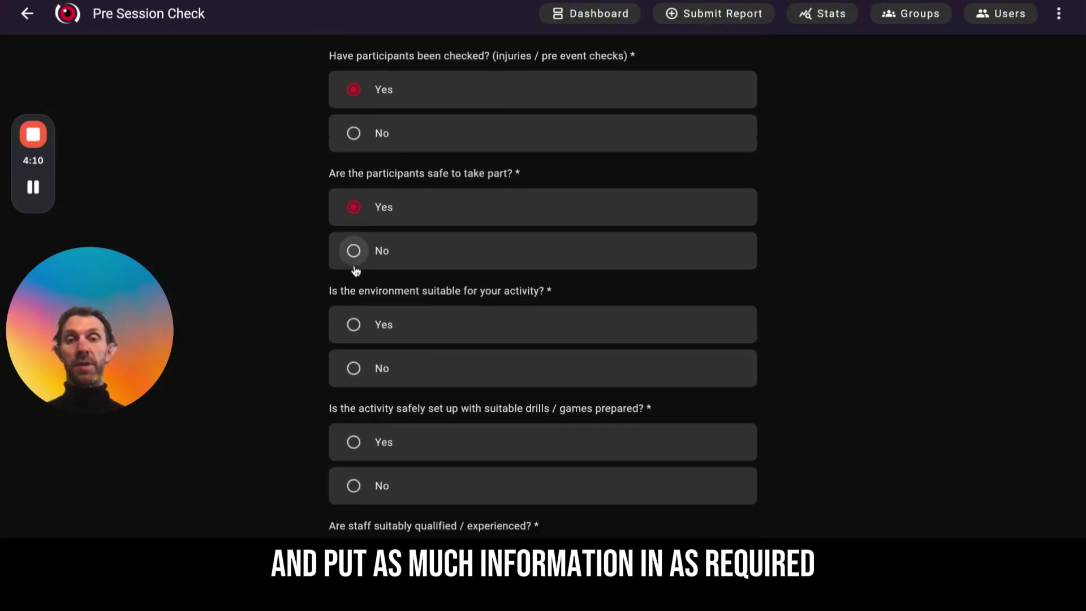
- Answer Yes to the environment being suitable and to the activity being safely set up with suitable drills or games
scroll(356, 264, down, 2)
click(355, 229)
scroll(357, 282, down, 2)
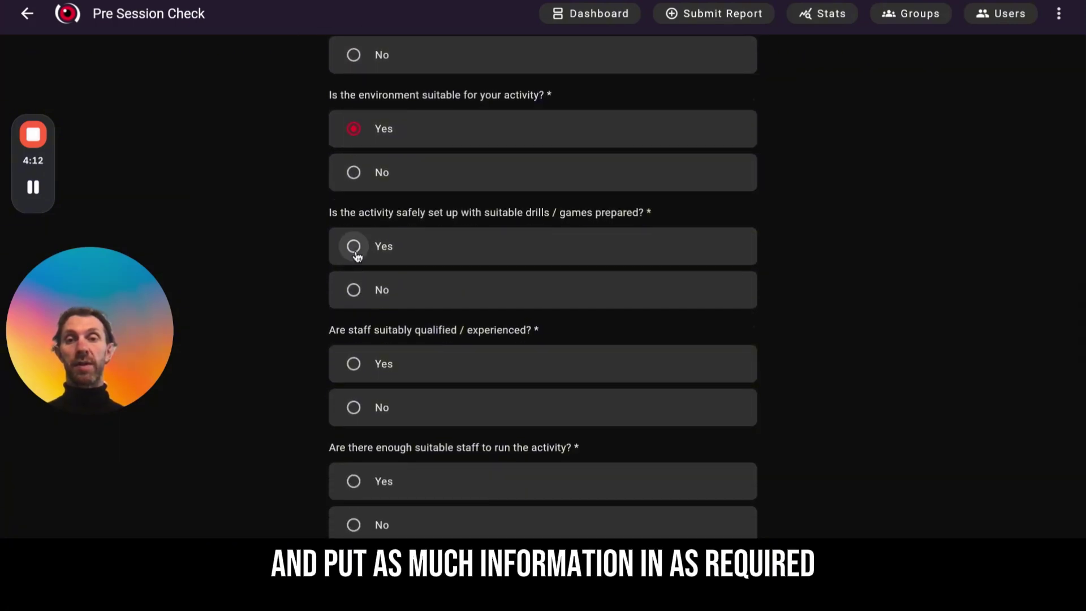
click(355, 245)
- Answer Yes to staff being suitably qualified and to there being enough suitable staff to run the activity
scroll(357, 252, down, 3)
click(354, 217)
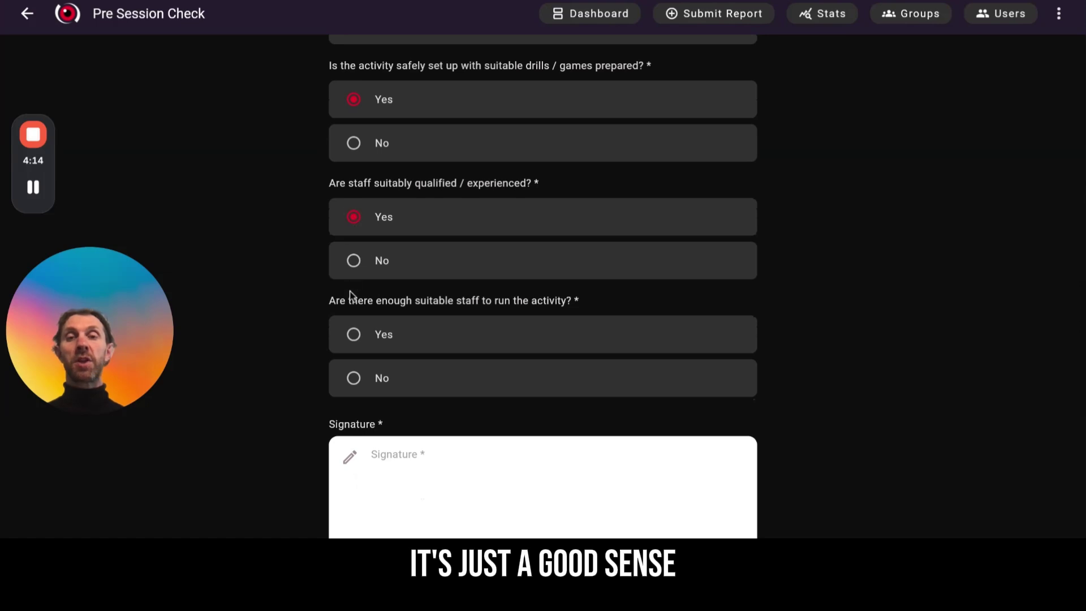
click(354, 335)
- Sign the pre session check with a hand-drawn X, save the signature and submit the form without follow-up actions
scroll(354, 339, down, 3)
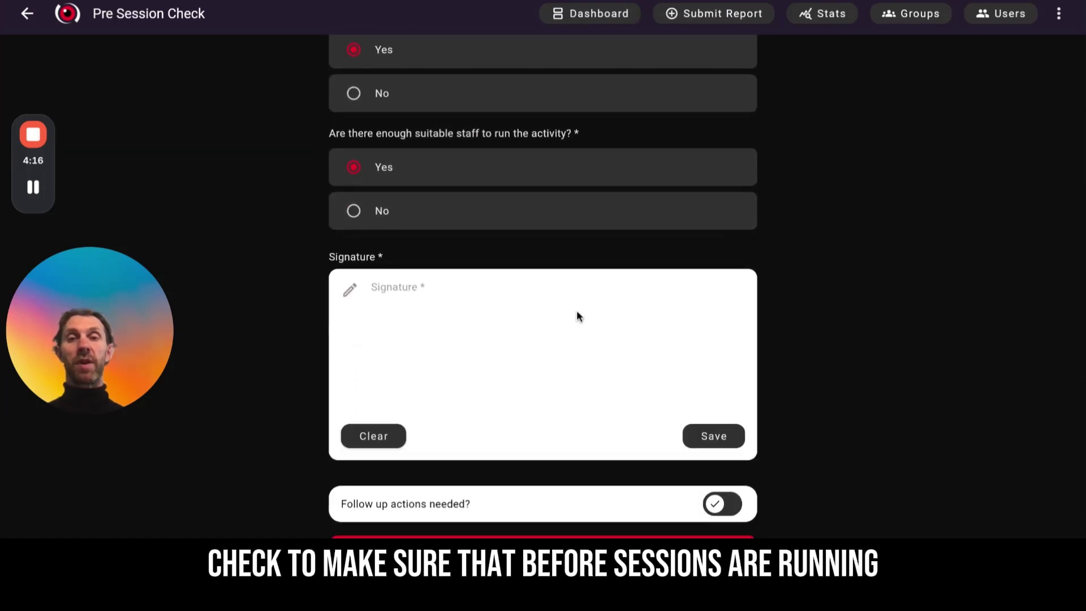
drag(576, 310, 468, 370)
drag(490, 317, 576, 364)
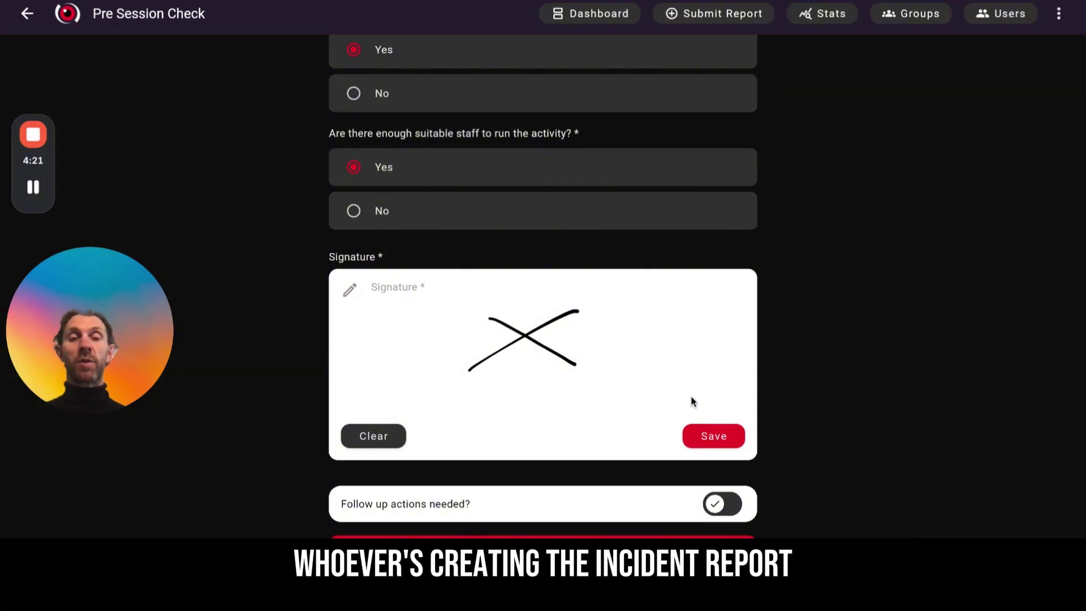
scroll(693, 402, down, 1)
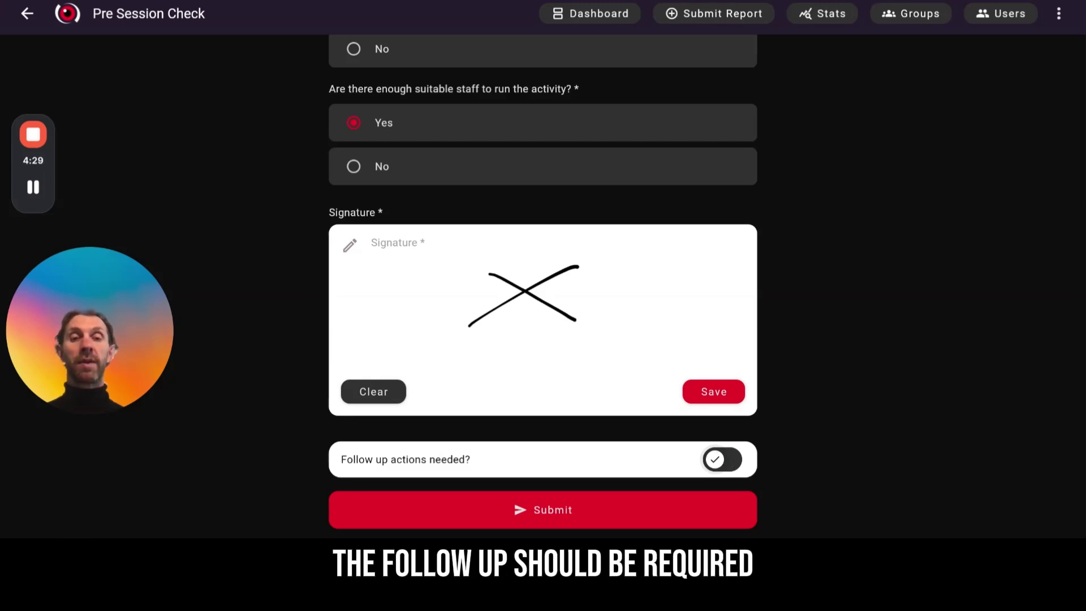
click(715, 389)
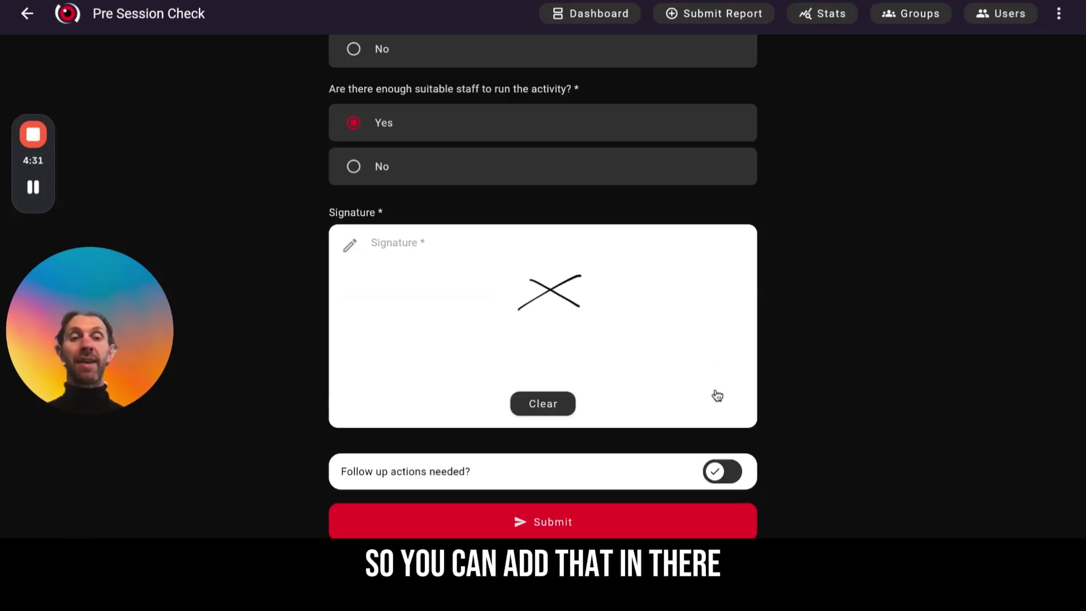
click(590, 513)
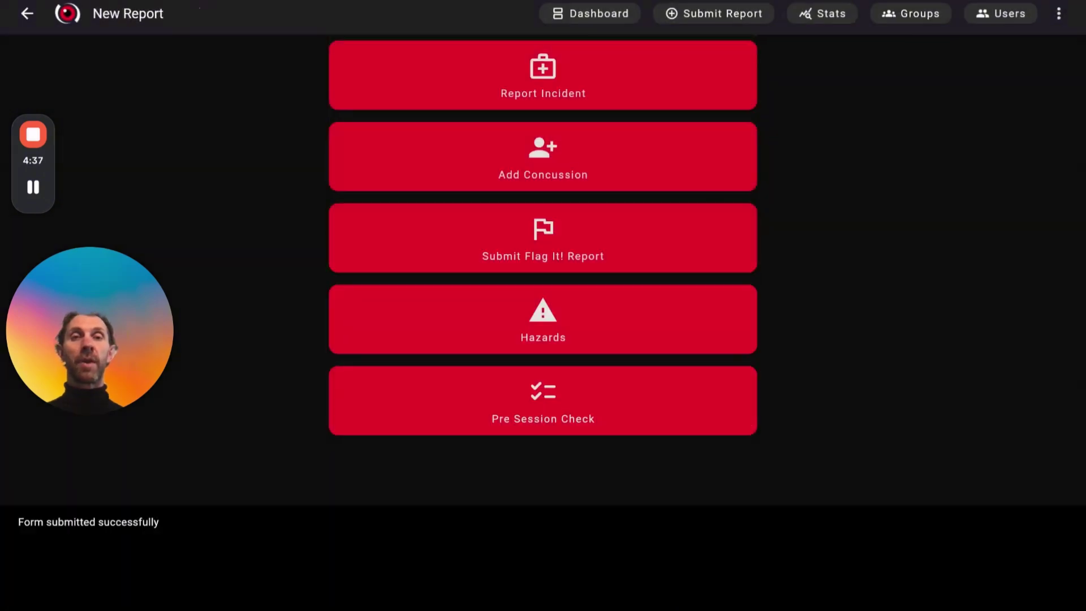
- Refresh the dashboard, view the submitted check under the Pre Session Checks that need no action, and return to the dashboard
click(580, 16)
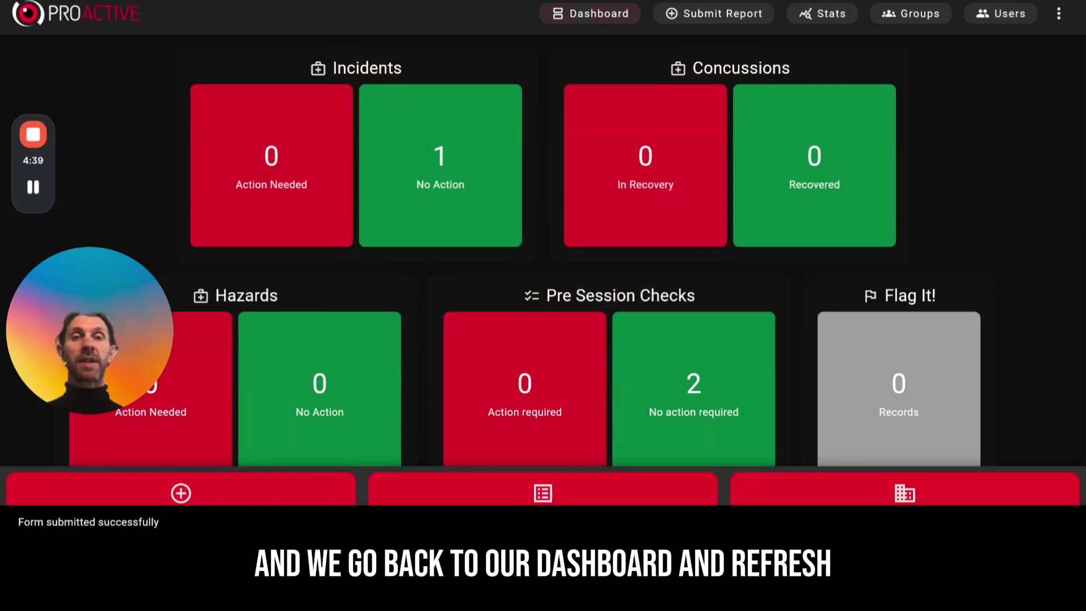
key(F5)
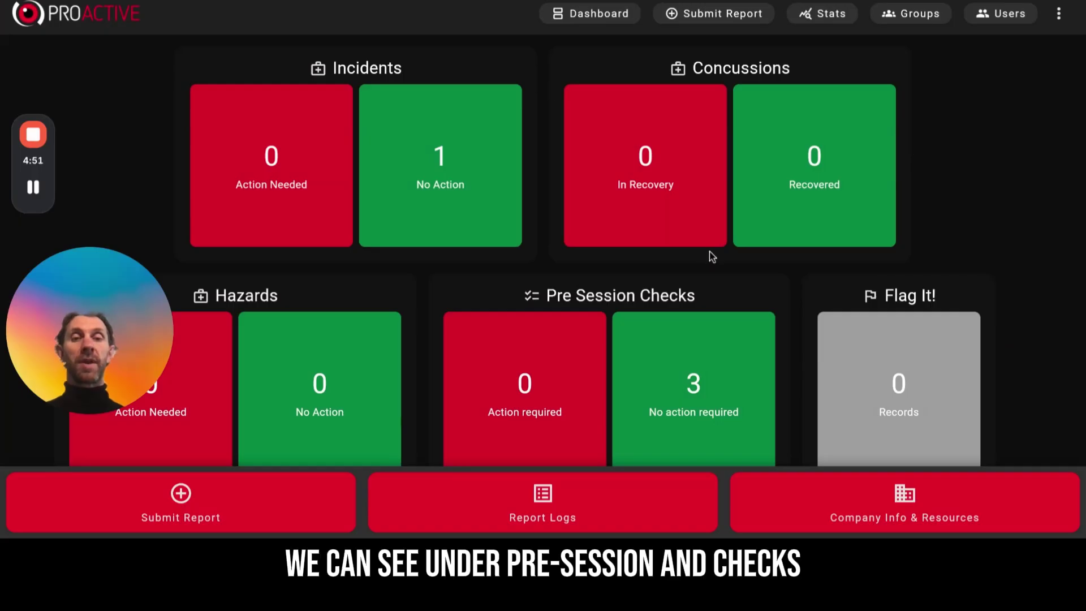
click(682, 377)
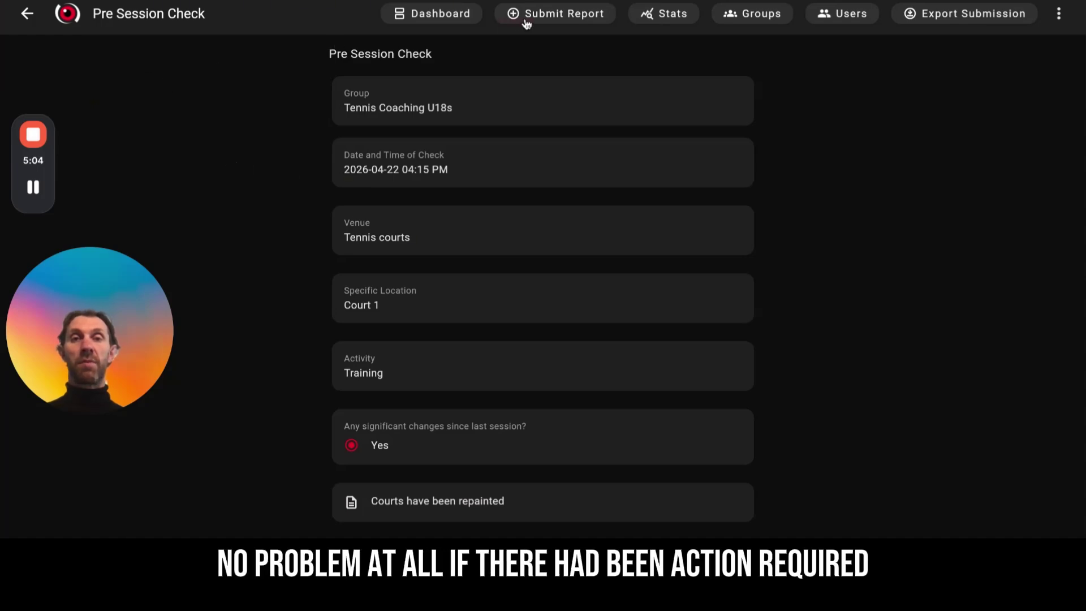
click(449, 21)
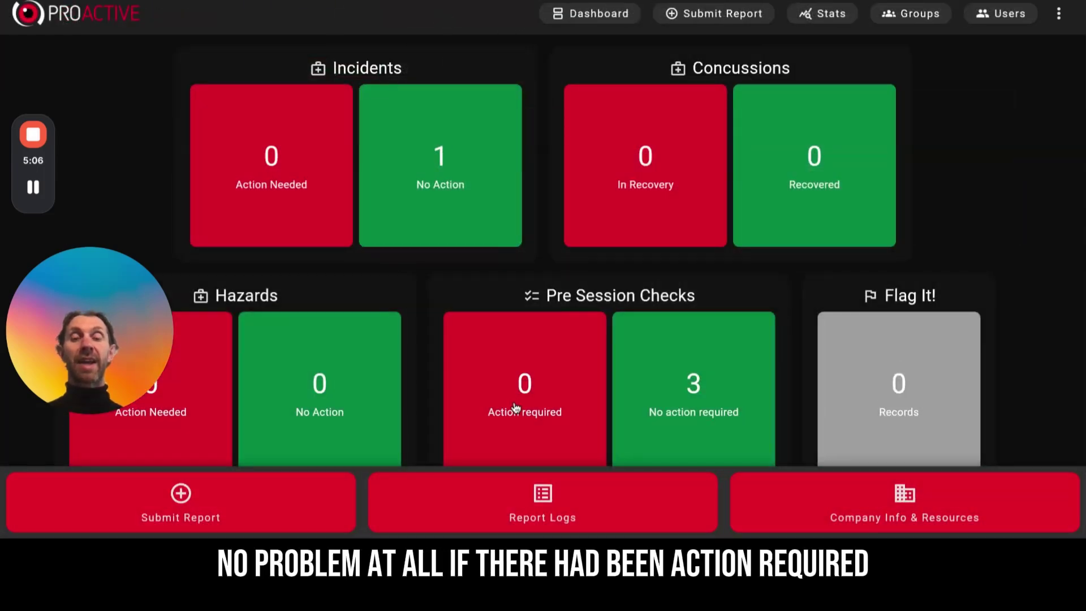